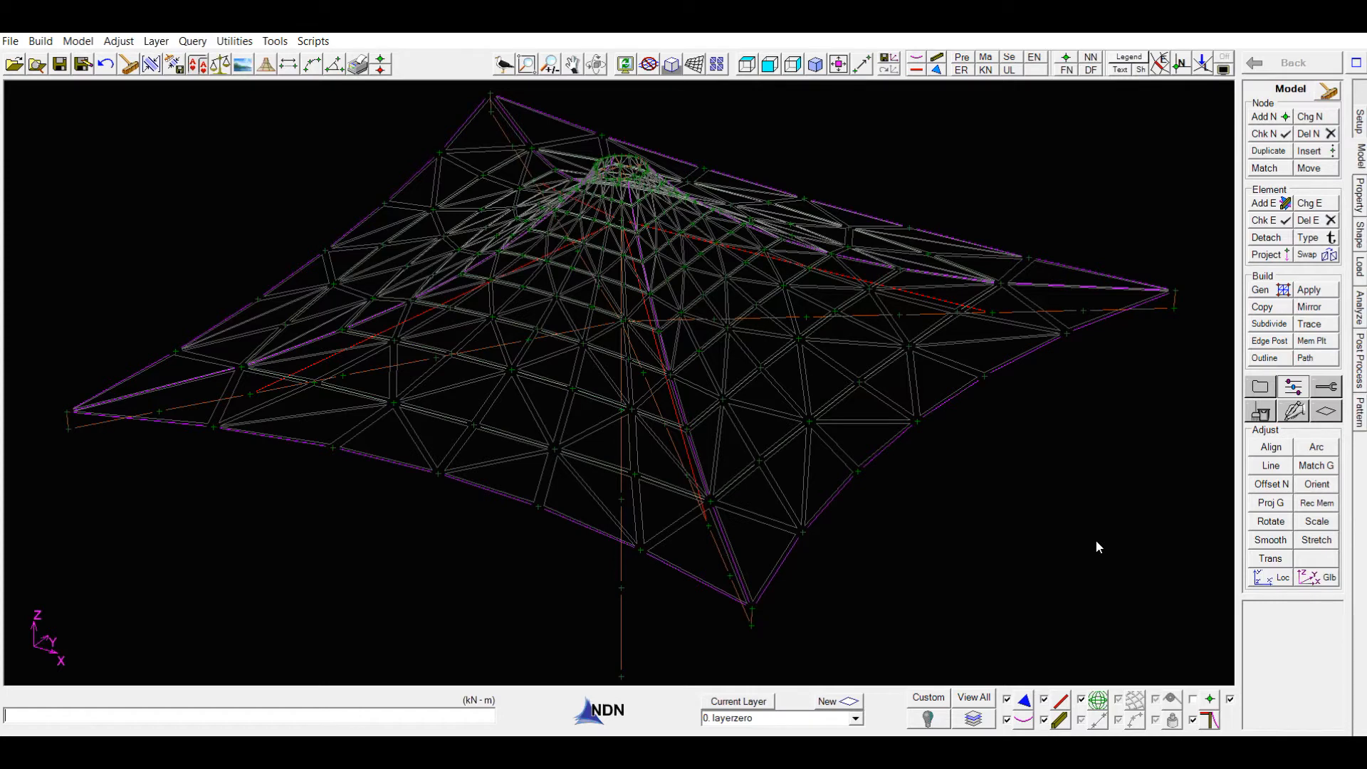
- Review the pattern setup for roll width, seam data, DXF output layers and generated seam method
{"action": "left_click", "coordinate": [1359, 415]}
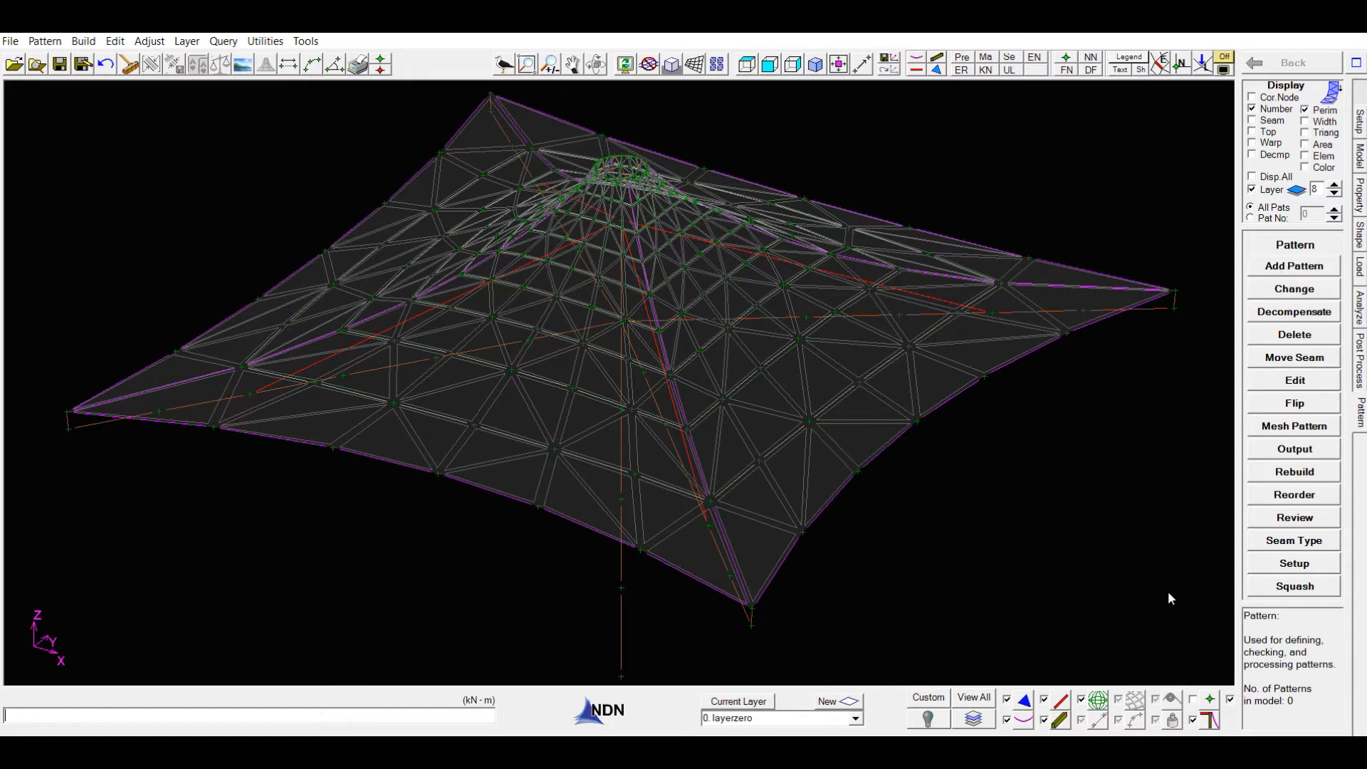
{"action": "left_click", "coordinate": [1293, 564]}
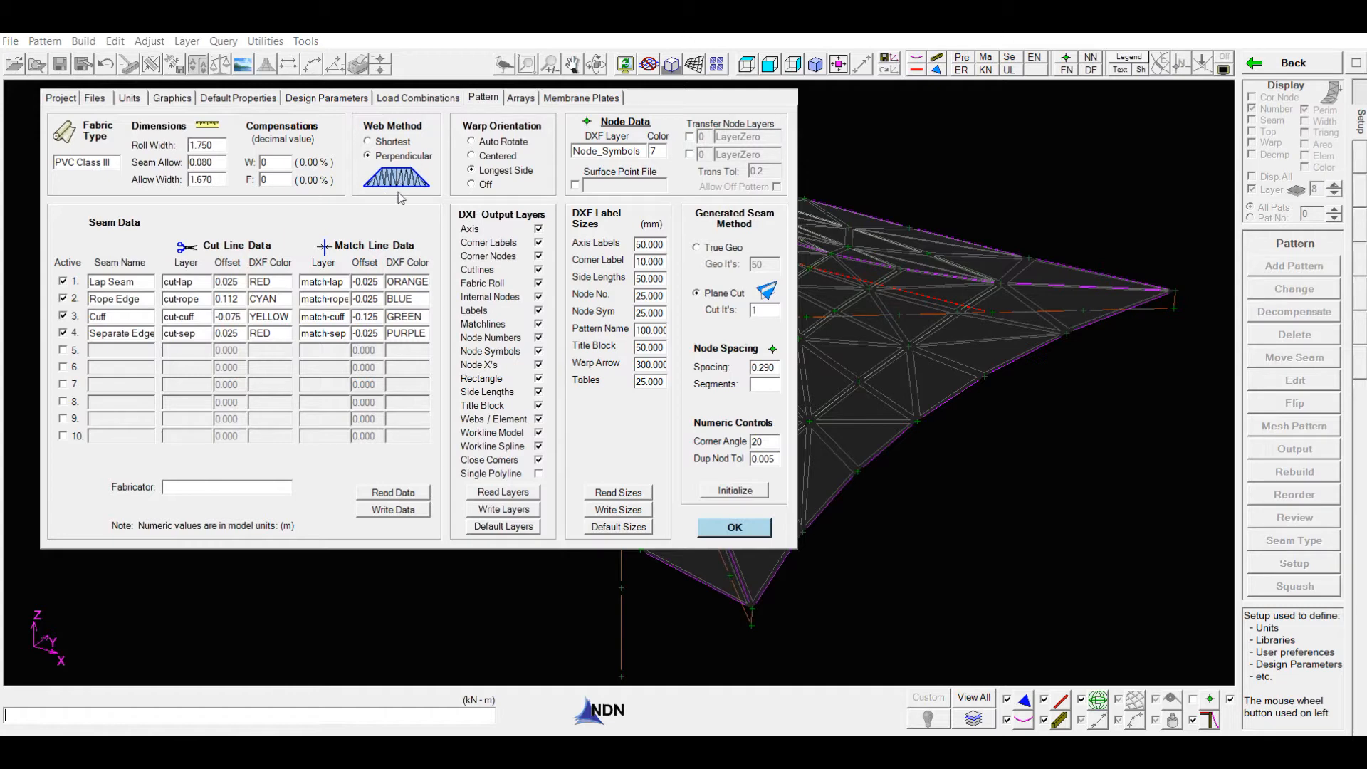
{"action": "left_click", "coordinate": [730, 531]}
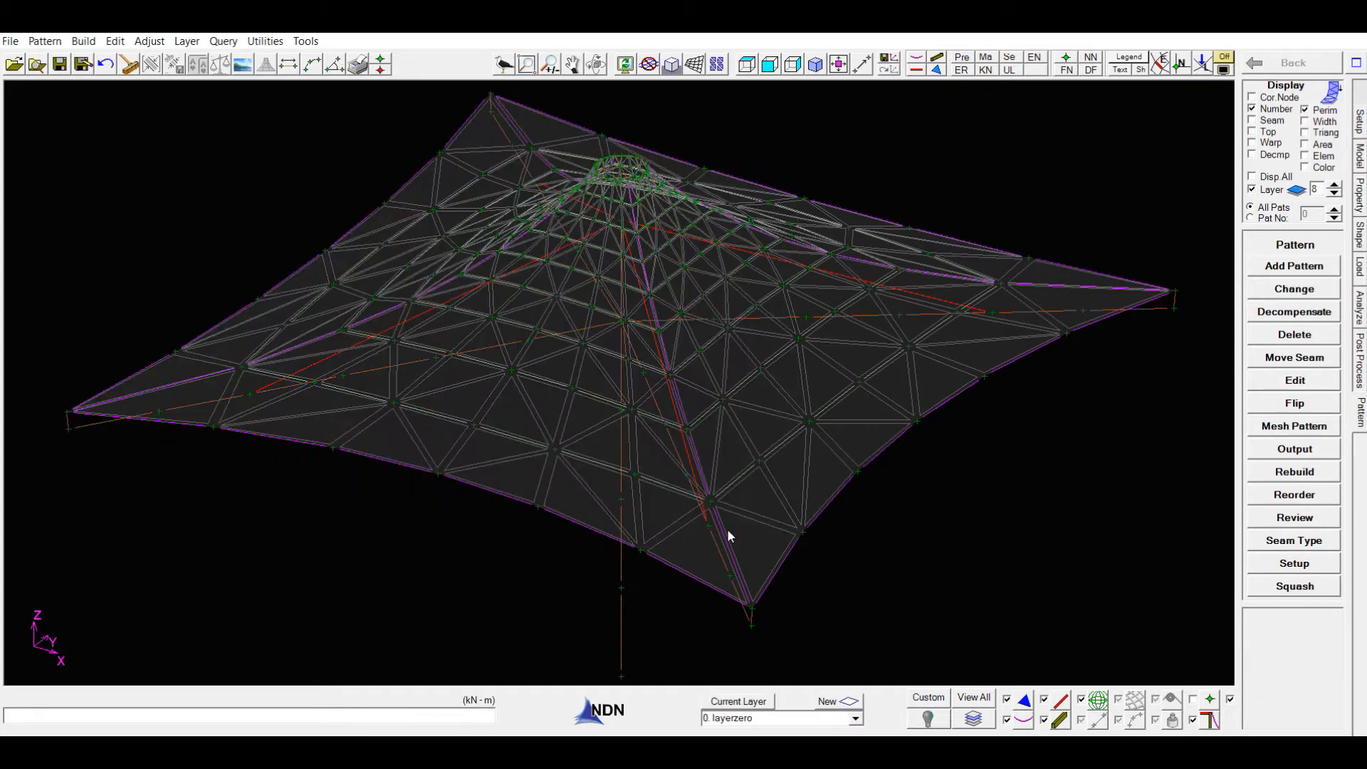
- Start adding patterns with the Auto Region method and hide the strut, beam and geodesic elements
{"action": "left_click", "coordinate": [1288, 268]}
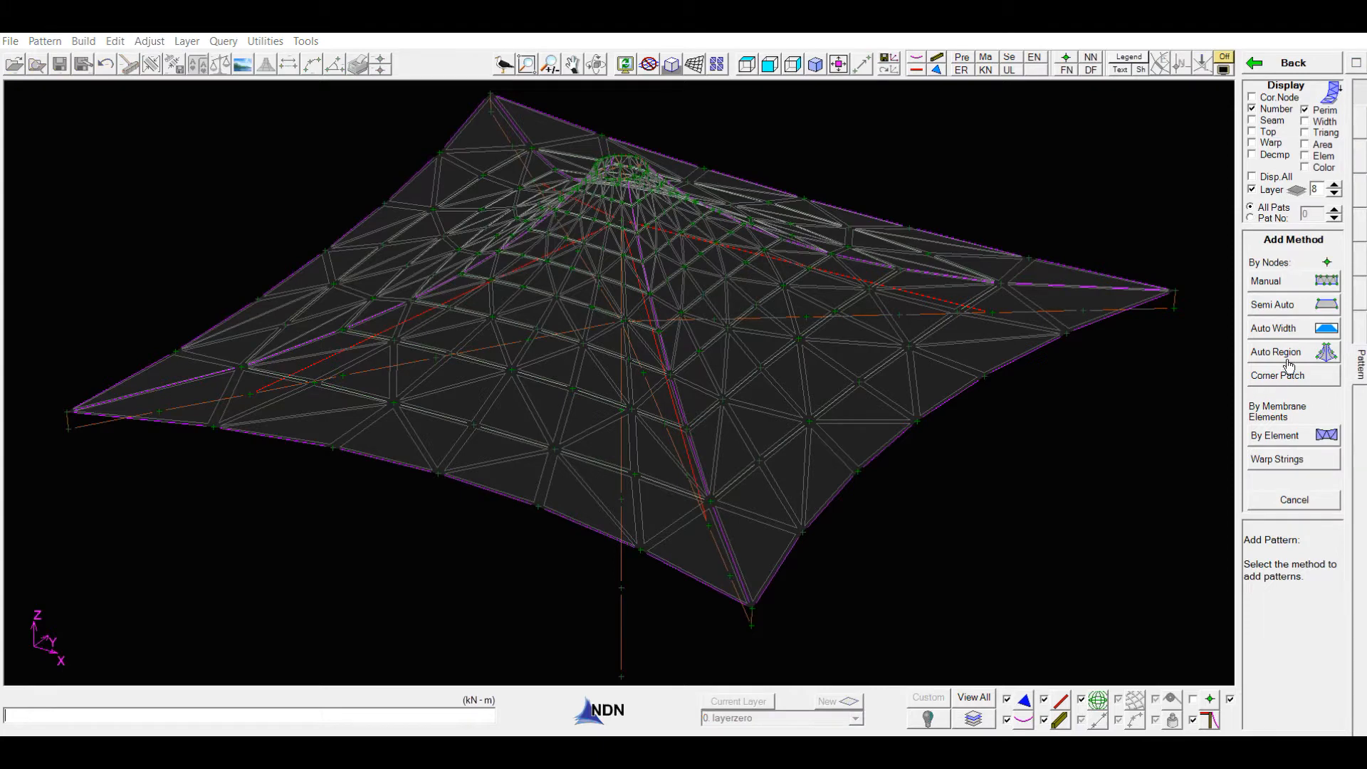
{"action": "left_click", "coordinate": [1287, 353]}
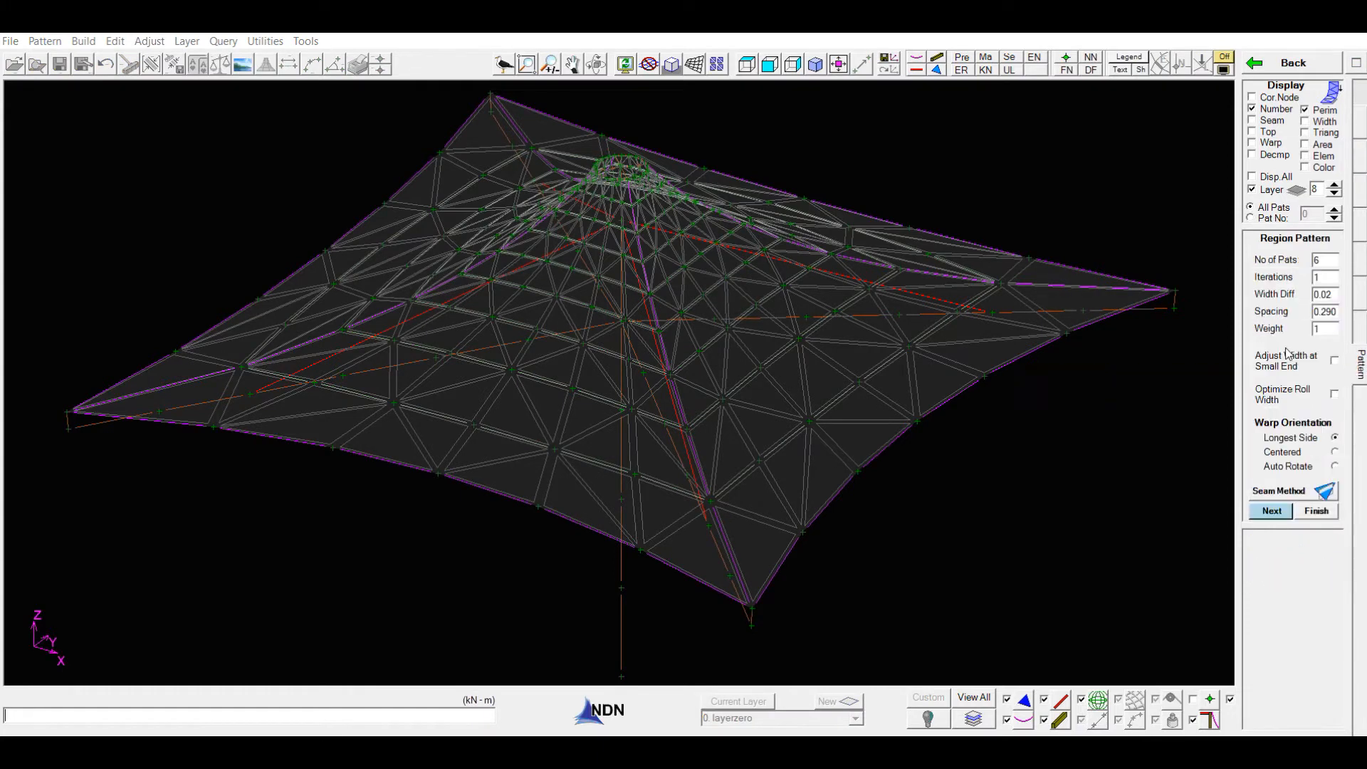
{"action": "middle_click_drag", "start_coordinate": [1128, 534], "coordinate": [982, 553]}
{"action": "left_click", "coordinate": [1045, 700]}
{"action": "left_click", "coordinate": [1044, 720]}
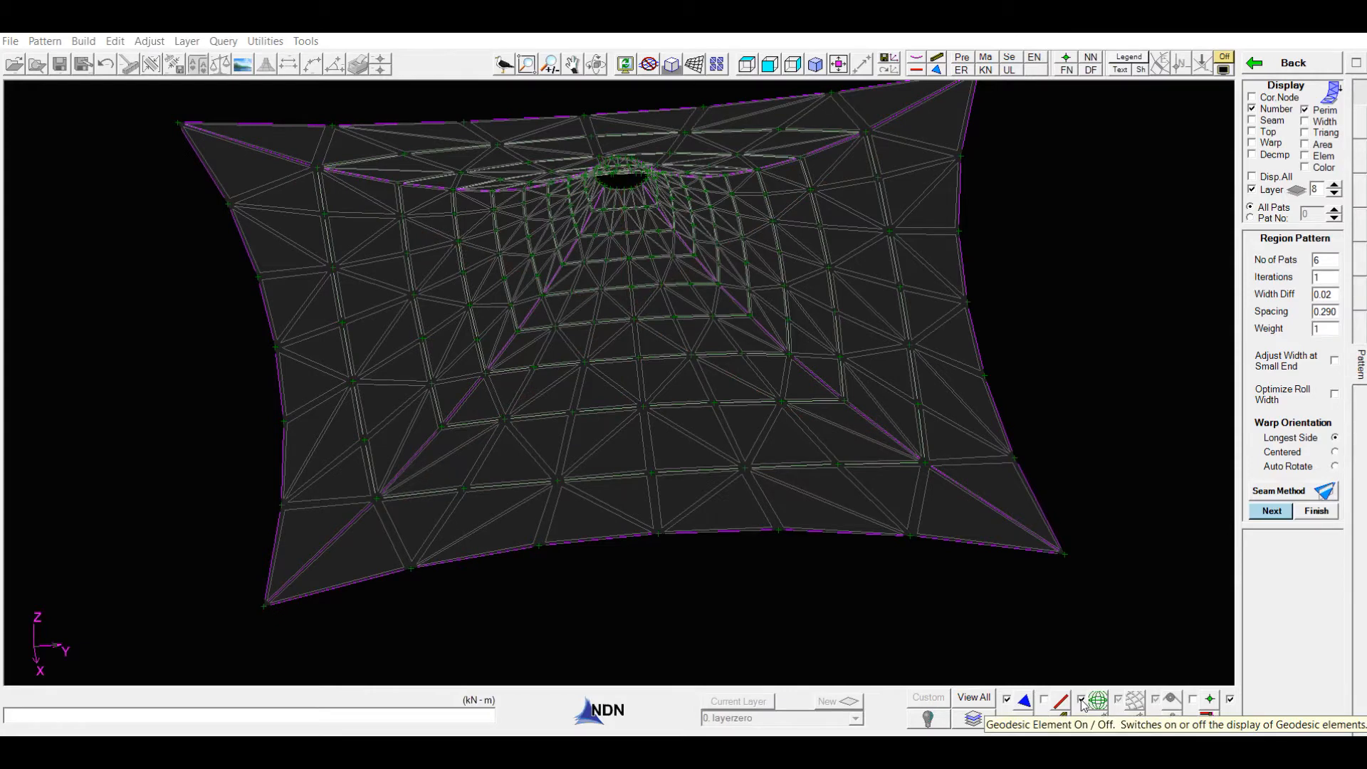
{"action": "middle_click_drag", "start_coordinate": [1020, 611], "coordinate": [977, 623]}
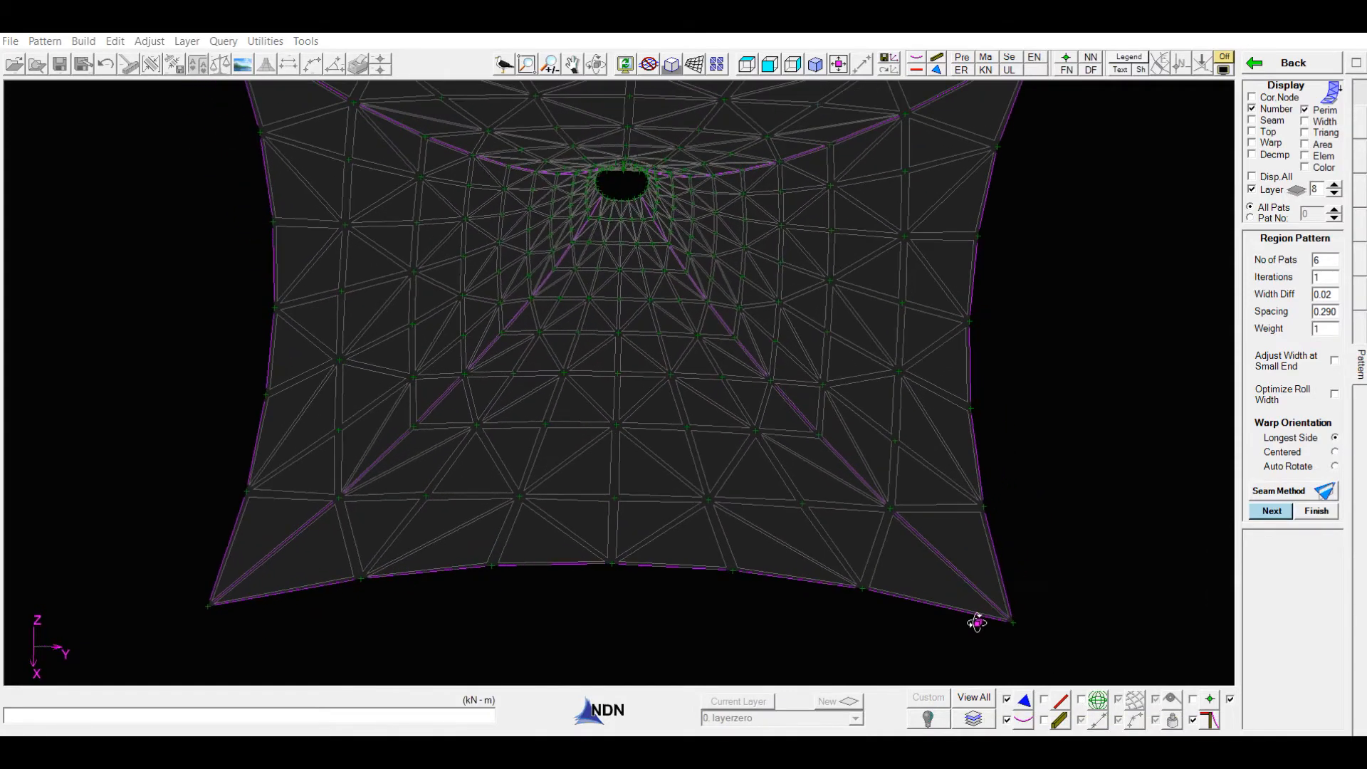
{"action": "middle_click", "coordinate": [986, 613]}
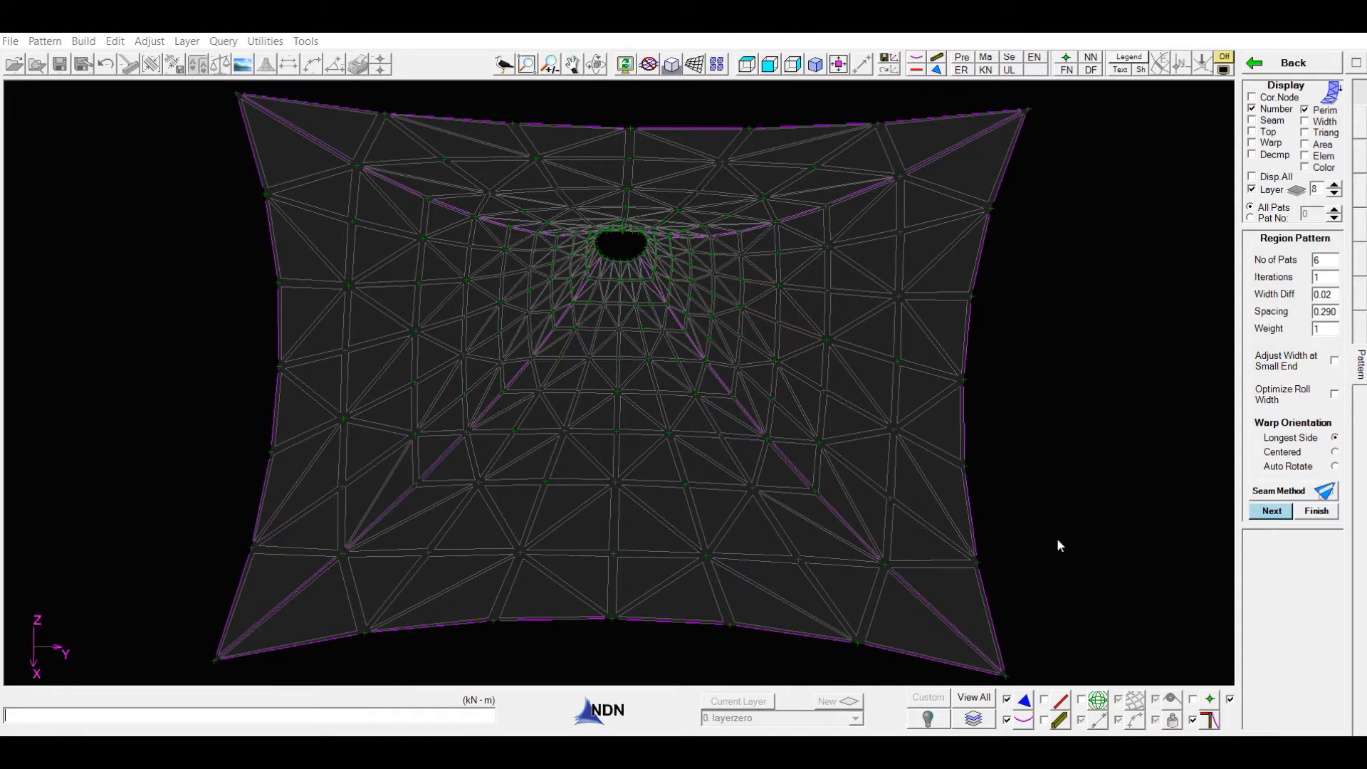
- Set the region pattern to 4 patterns and 4 iterations, and proceed to seam node selection
{"action": "double_click", "coordinate": [1329, 261]}
{"action": "type", "text": "4"}
{"action": "key", "text": "Tab"}
{"action": "type", "text": "4"}
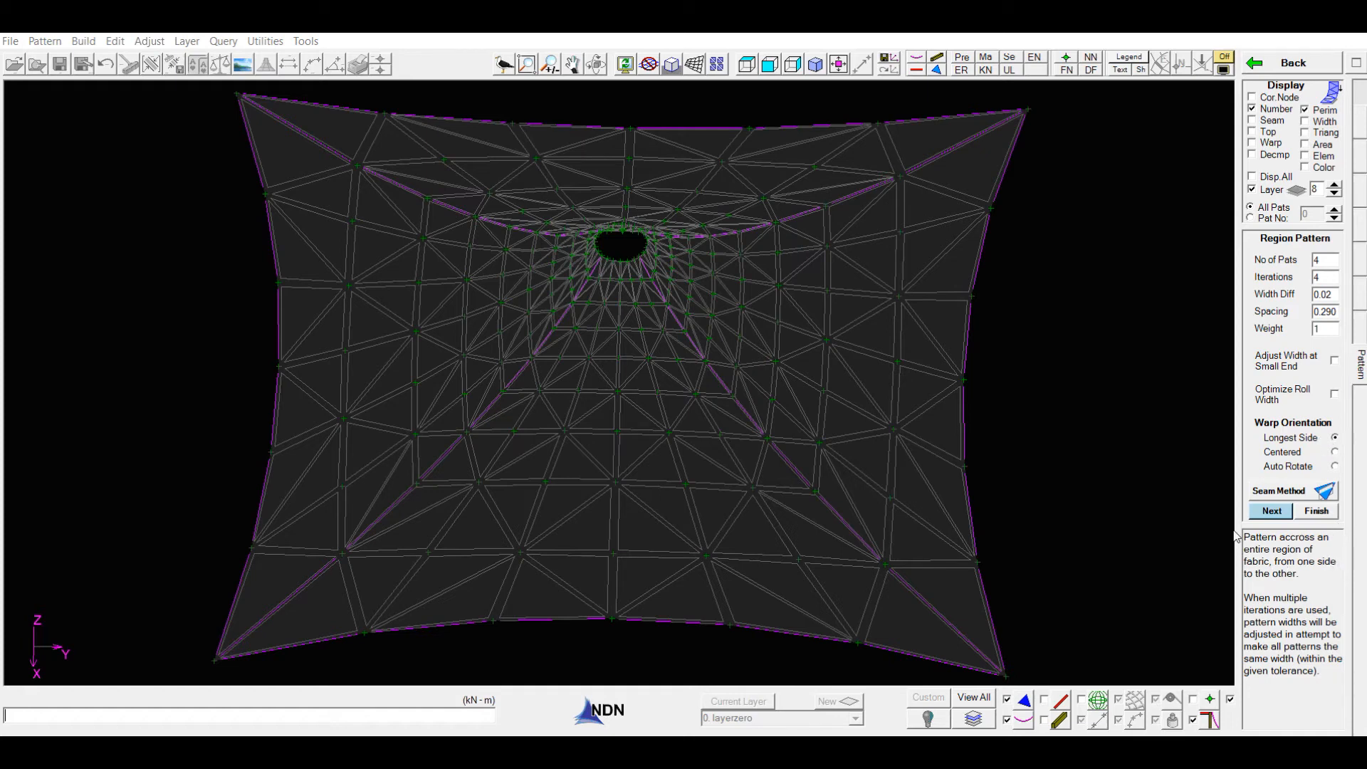
{"action": "left_click", "coordinate": [1273, 512]}
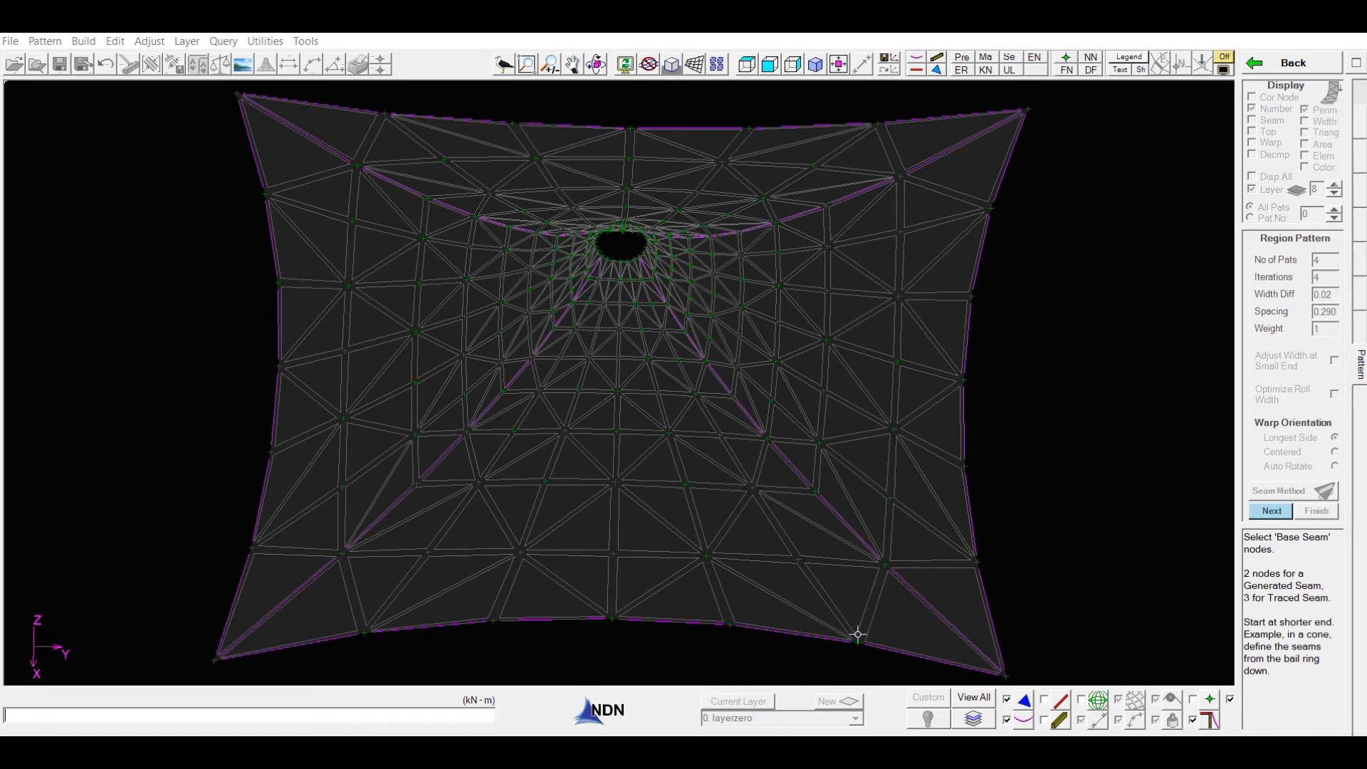
- Trace the region's base seam along the ridge from the bail ring through a mid-ridge node to the near -Y corner
{"action": "left_click", "coordinate": [608, 247]}
{"action": "left_click", "coordinate": [628, 260]}
{"action": "left_click", "coordinate": [466, 432]}
{"action": "left_click", "coordinate": [217, 660]}
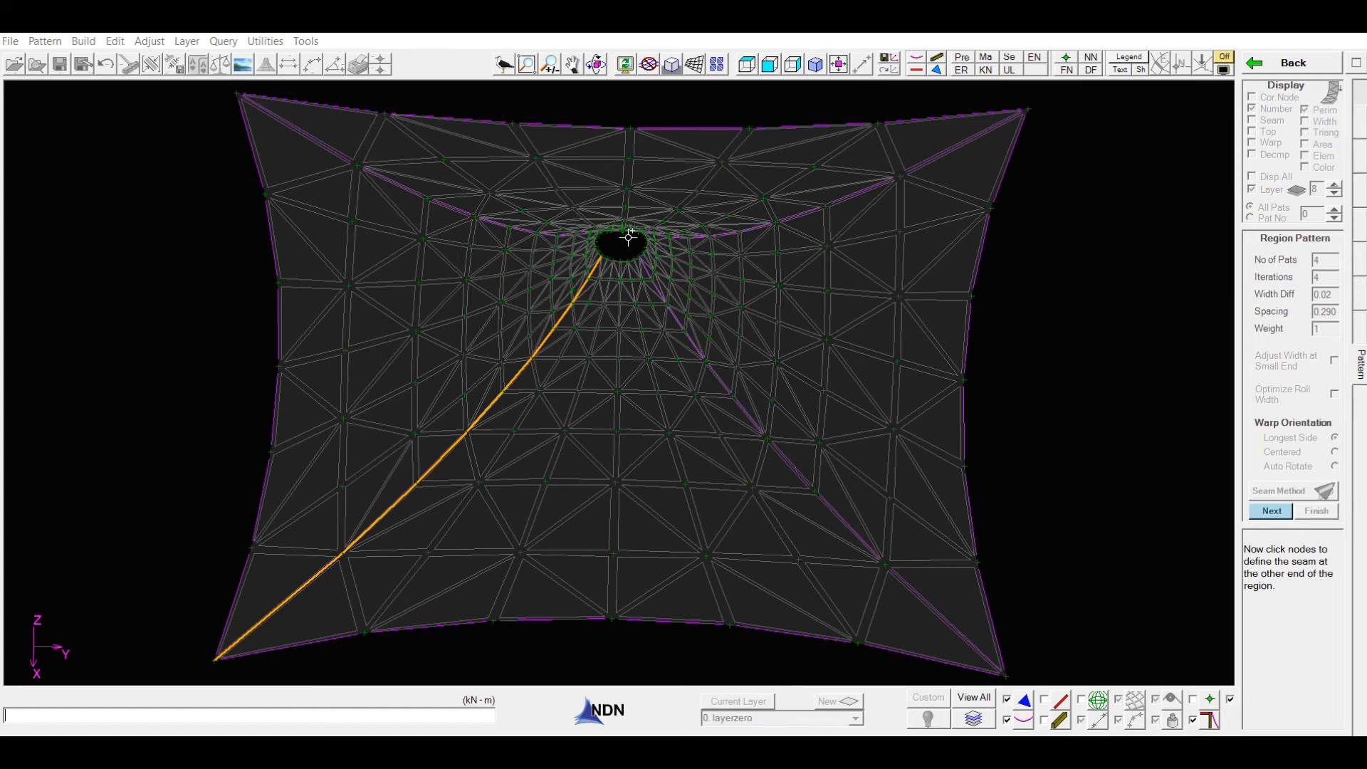
- Define the opposite ridge seam, pick the bail-ring and lower-perimeter midnodes, and finish generating the four fabric patterns
{"action": "left_click", "coordinate": [639, 255]}
{"action": "left_click", "coordinate": [1009, 672]}
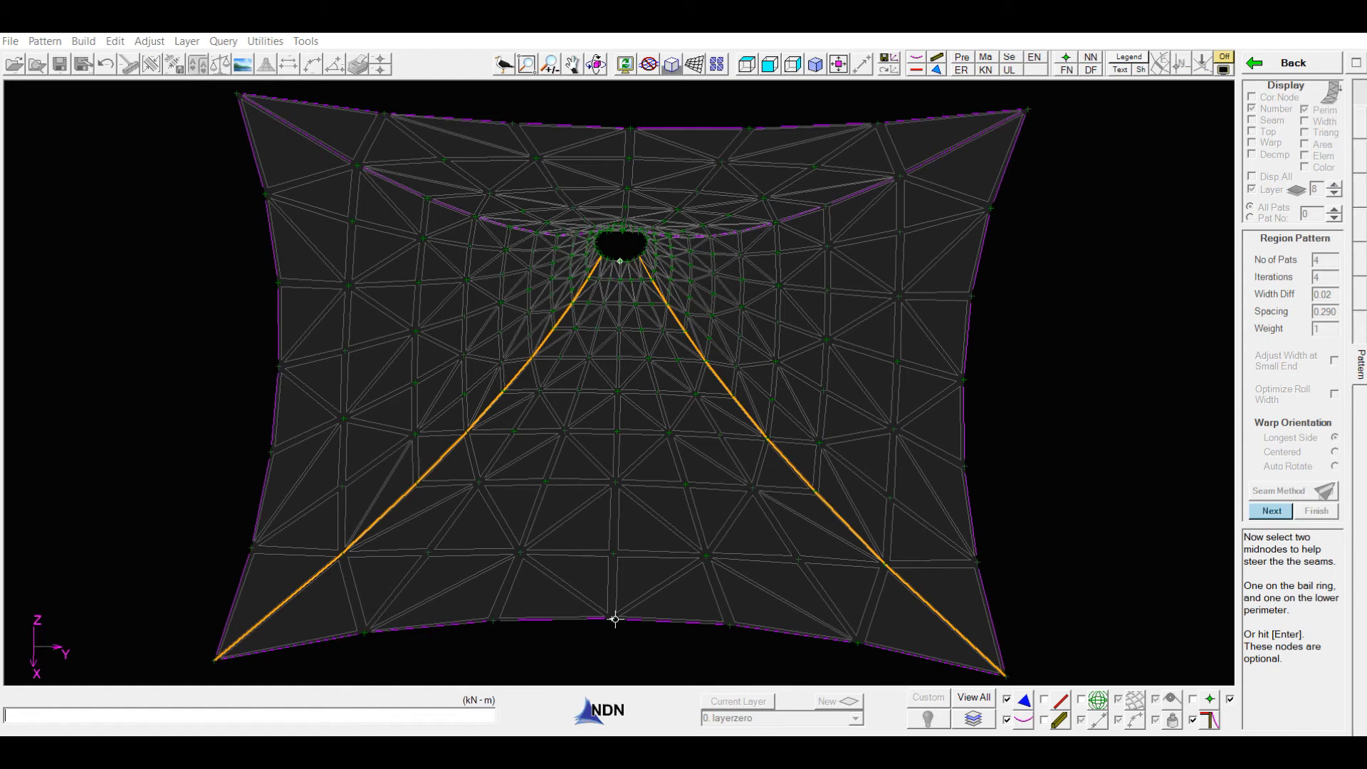
{"action": "left_click", "coordinate": [615, 619]}
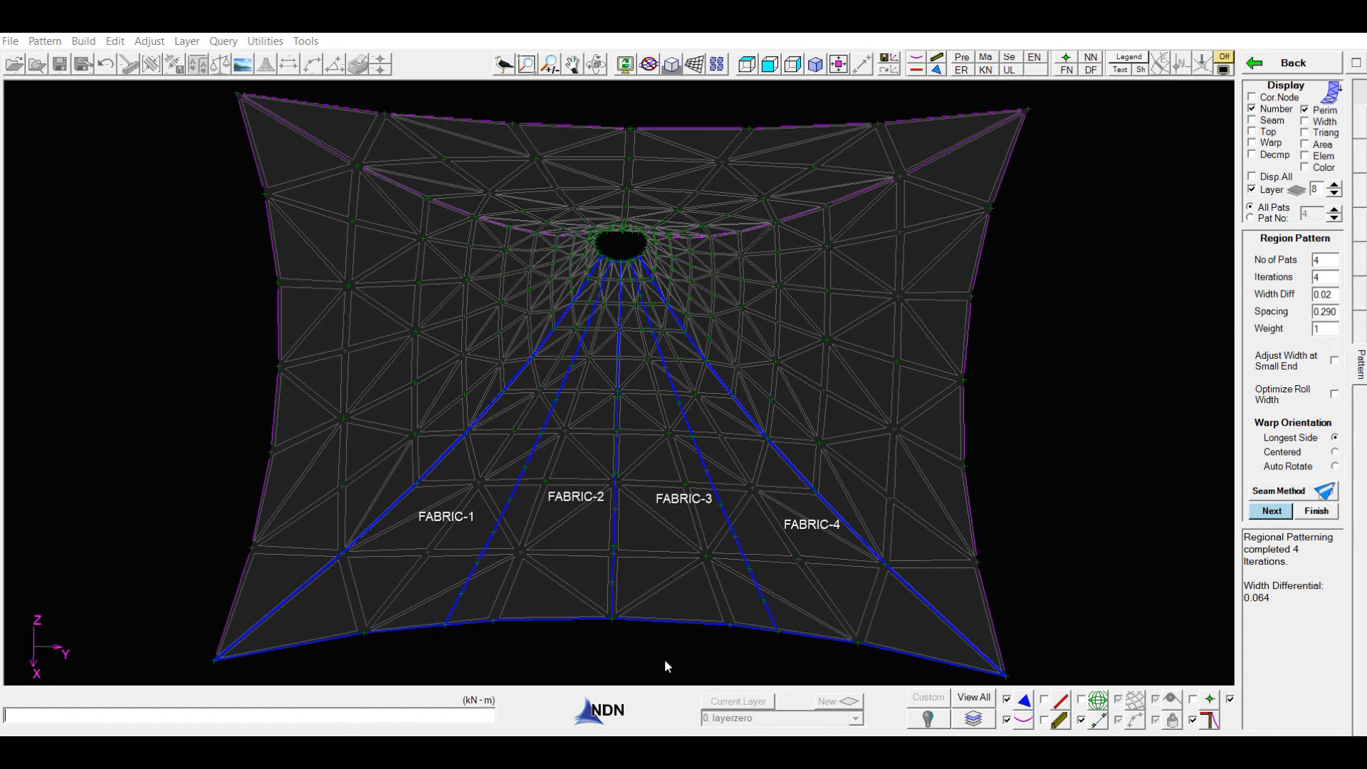
{"action": "left_click", "coordinate": [1313, 511]}
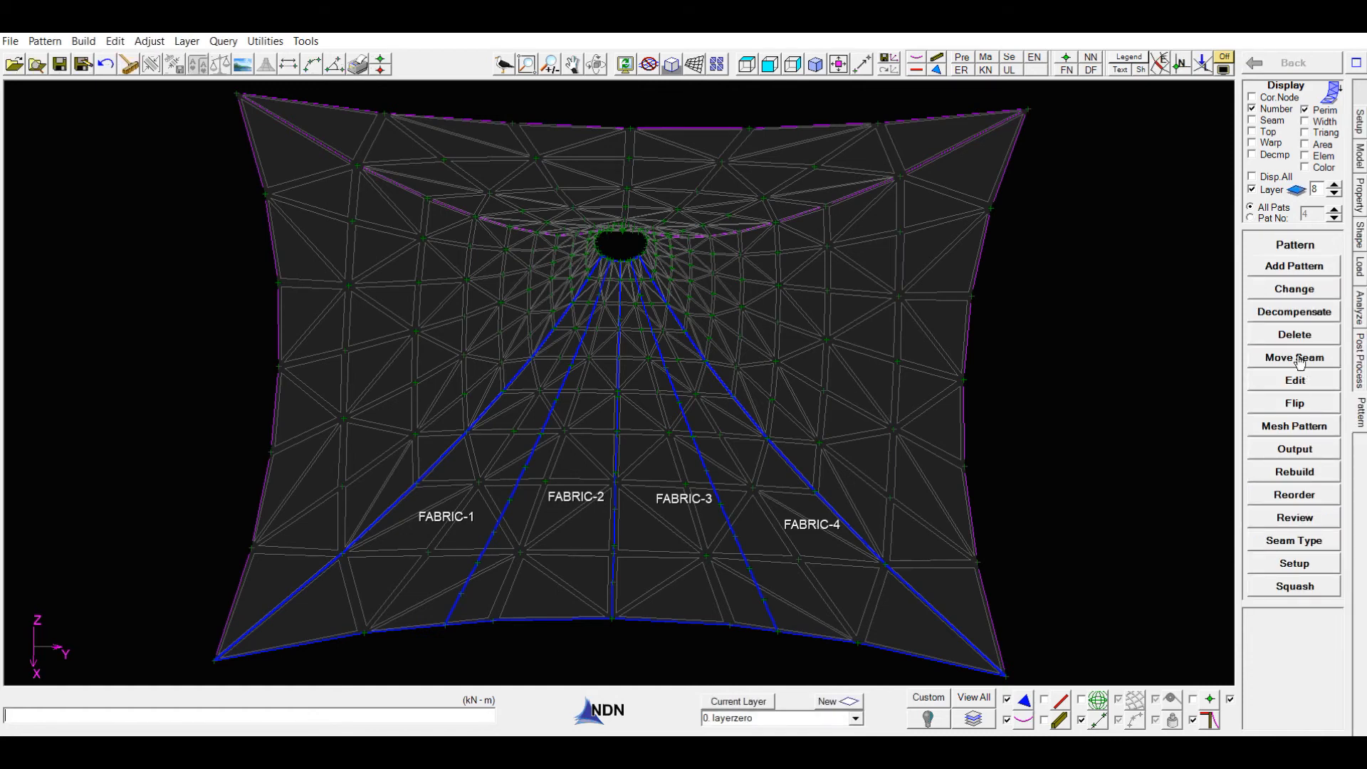
- Delete all existing fabric patterns from the model
{"action": "left_click", "coordinate": [1292, 333]}
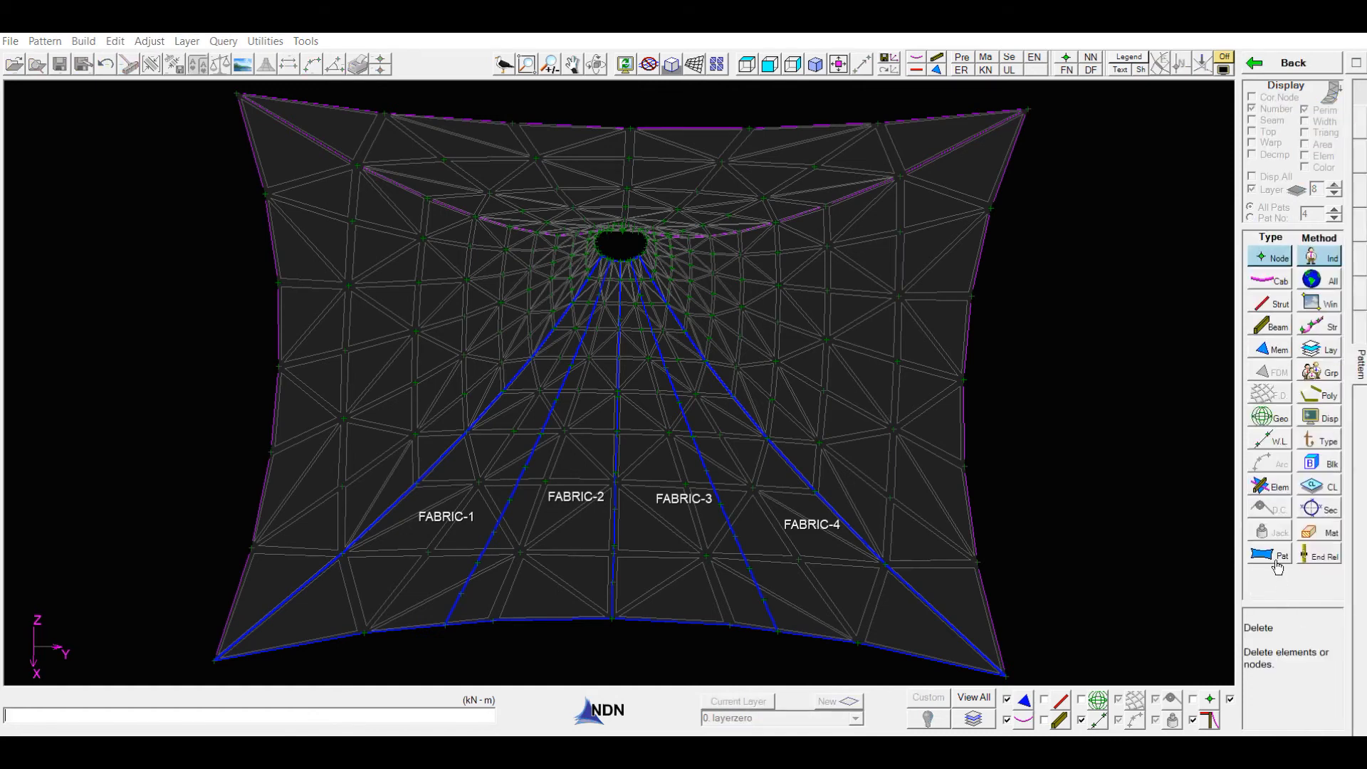
{"action": "left_click", "coordinate": [1273, 561]}
{"action": "left_click", "coordinate": [1323, 278]}
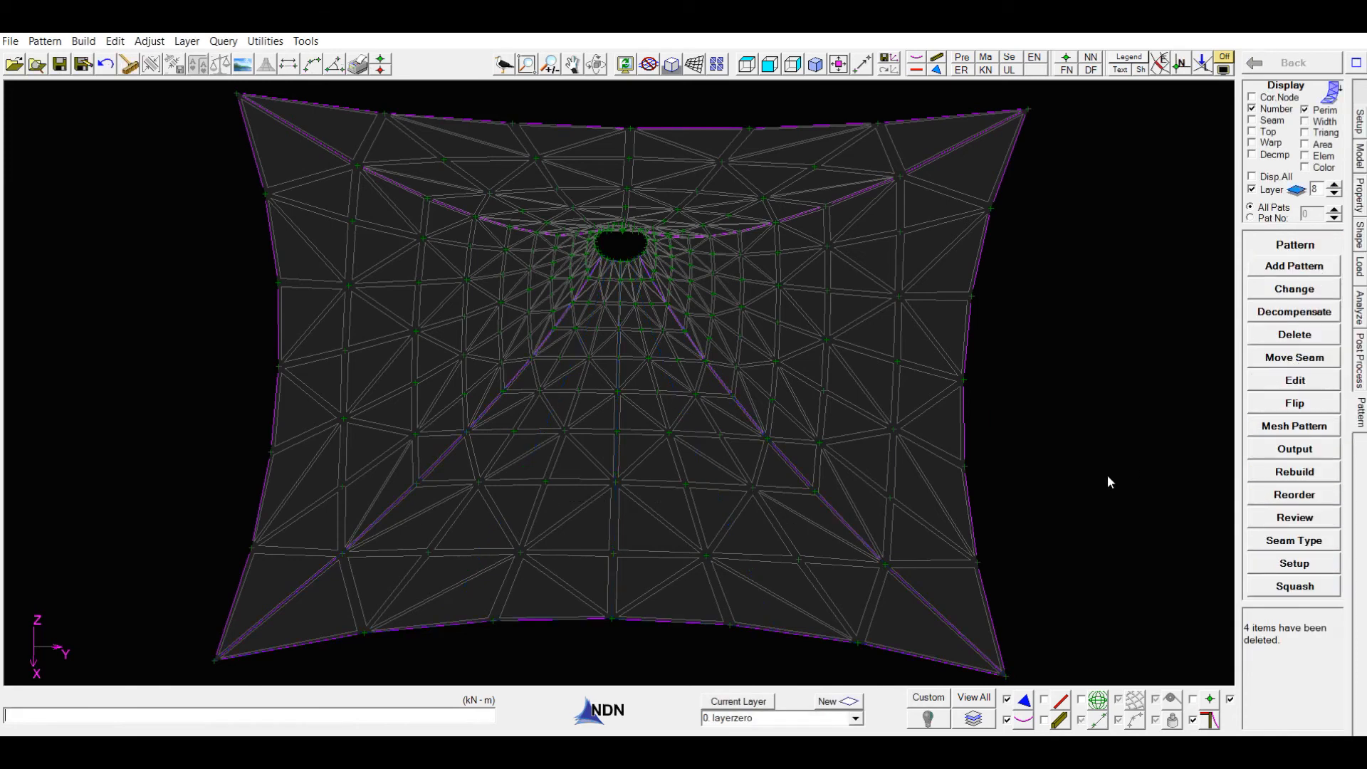
- Start a new Auto Region pattern with Optimize Roll Width enabled and proceed to seam node selection
{"action": "left_click", "coordinate": [1297, 269]}
{"action": "left_click", "coordinate": [1286, 354]}
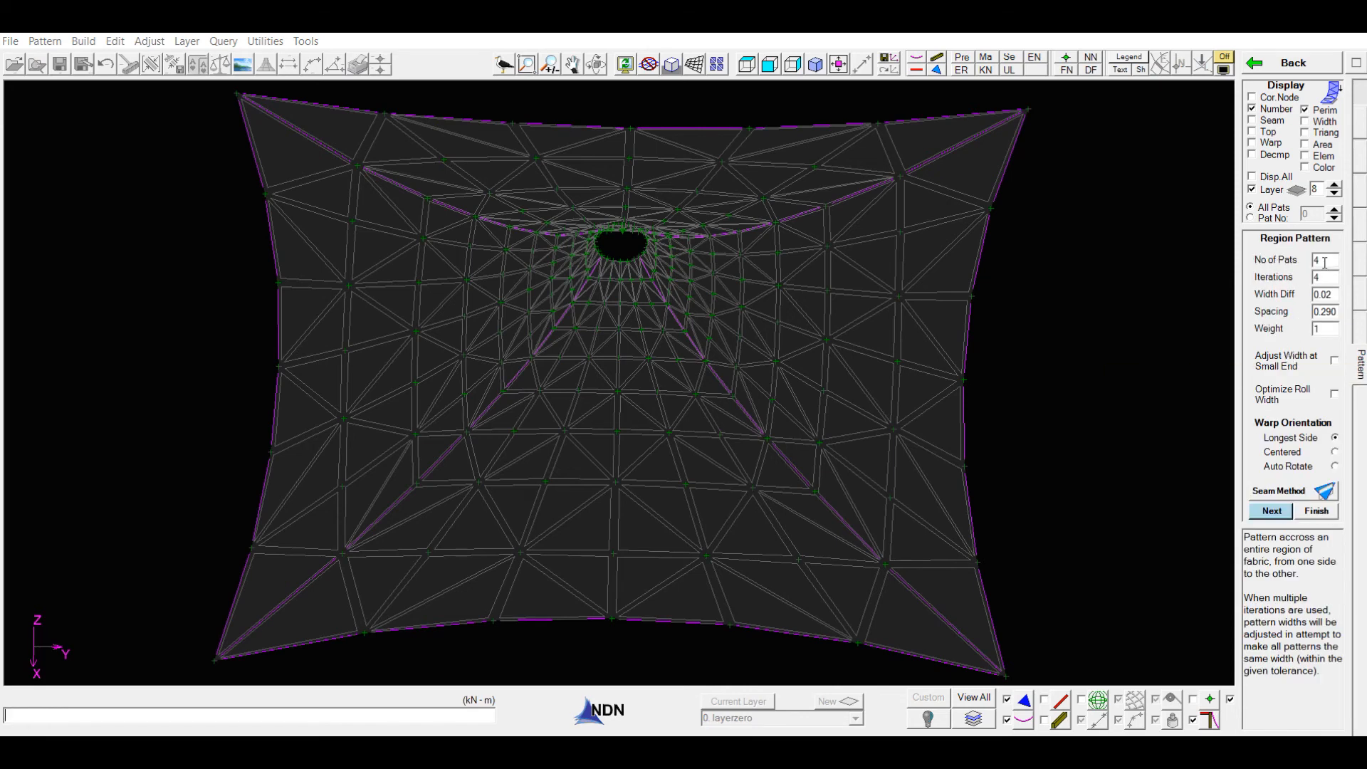
{"action": "left_click", "coordinate": [1335, 394]}
{"action": "left_click", "coordinate": [1273, 512]}
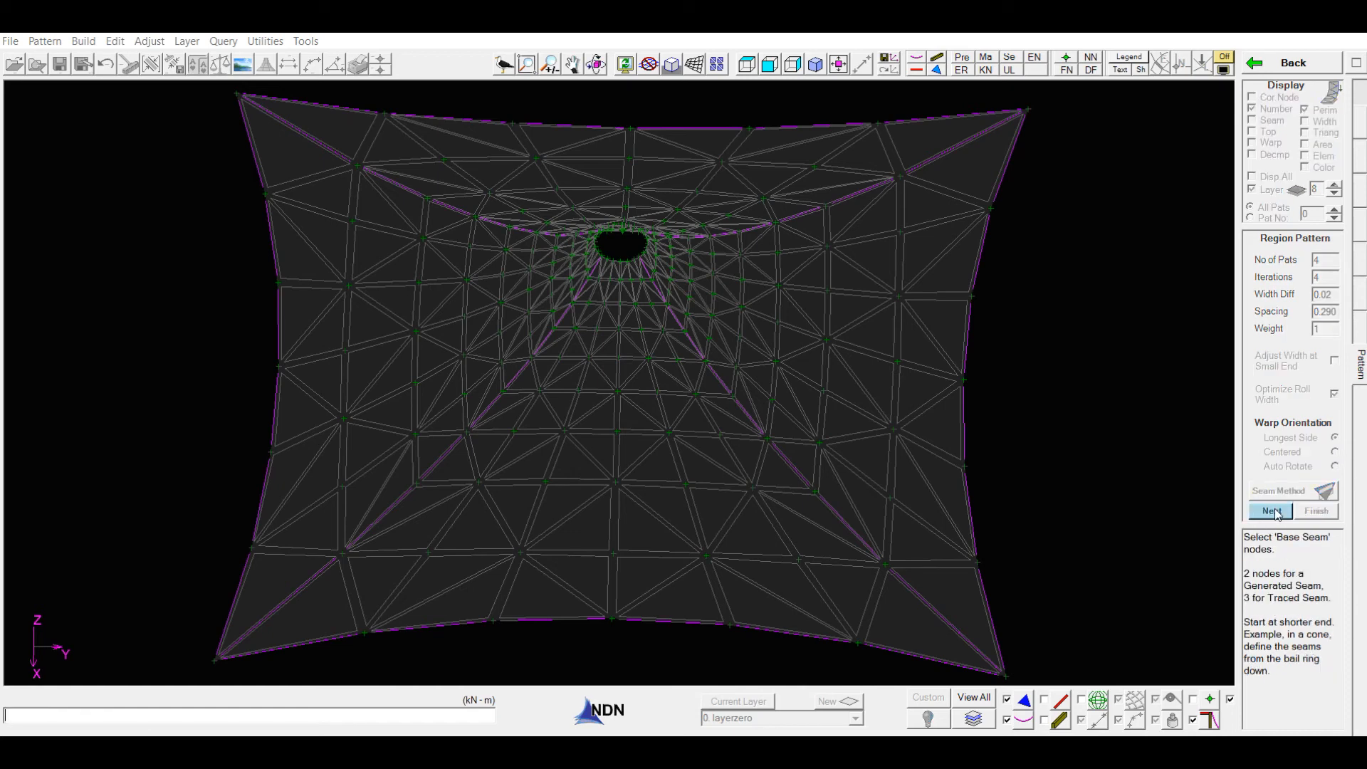
- Trace both ridge seams bounding the front region, each from the bail ring through a mid-ridge node to its lower corner
{"action": "left_click", "coordinate": [602, 255]}
{"action": "left_click", "coordinate": [467, 431]}
{"action": "left_click", "coordinate": [215, 659]}
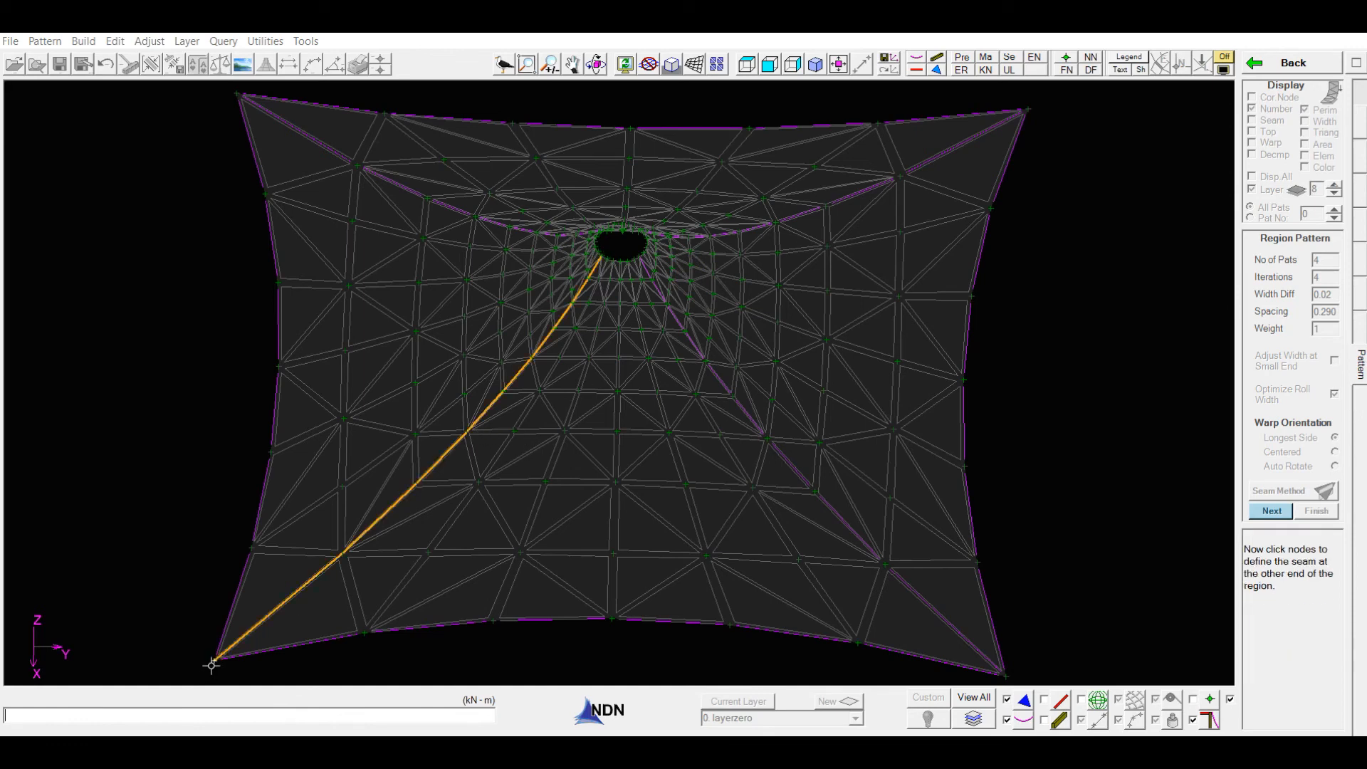
{"action": "left_click", "coordinate": [639, 258]}
{"action": "left_click", "coordinate": [767, 438]}
{"action": "left_click", "coordinate": [1005, 675]}
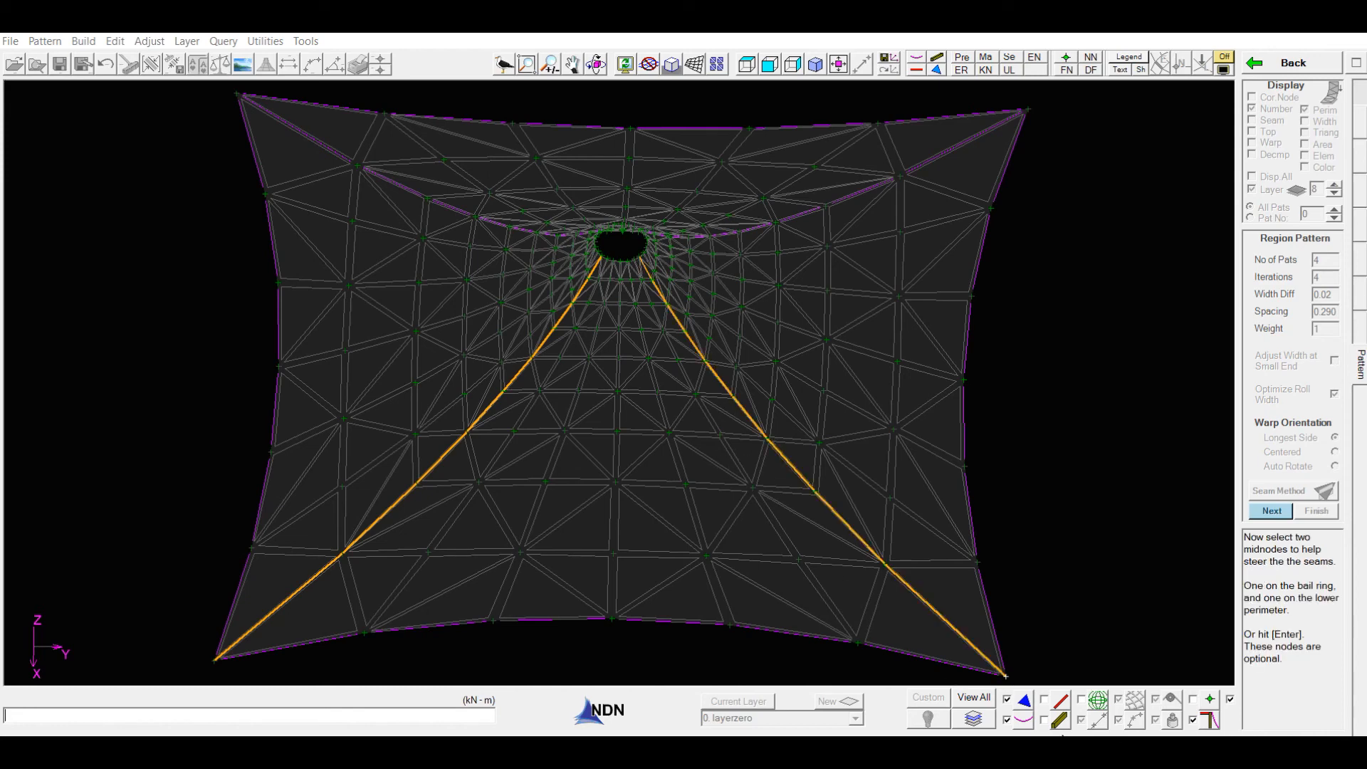
- Steer the seams with midnodes on the bail ring and lower perimeter, generating the optimized patterns, and finish region patterning
{"action": "left_click", "coordinate": [620, 261]}
{"action": "left_click", "coordinate": [611, 619]}
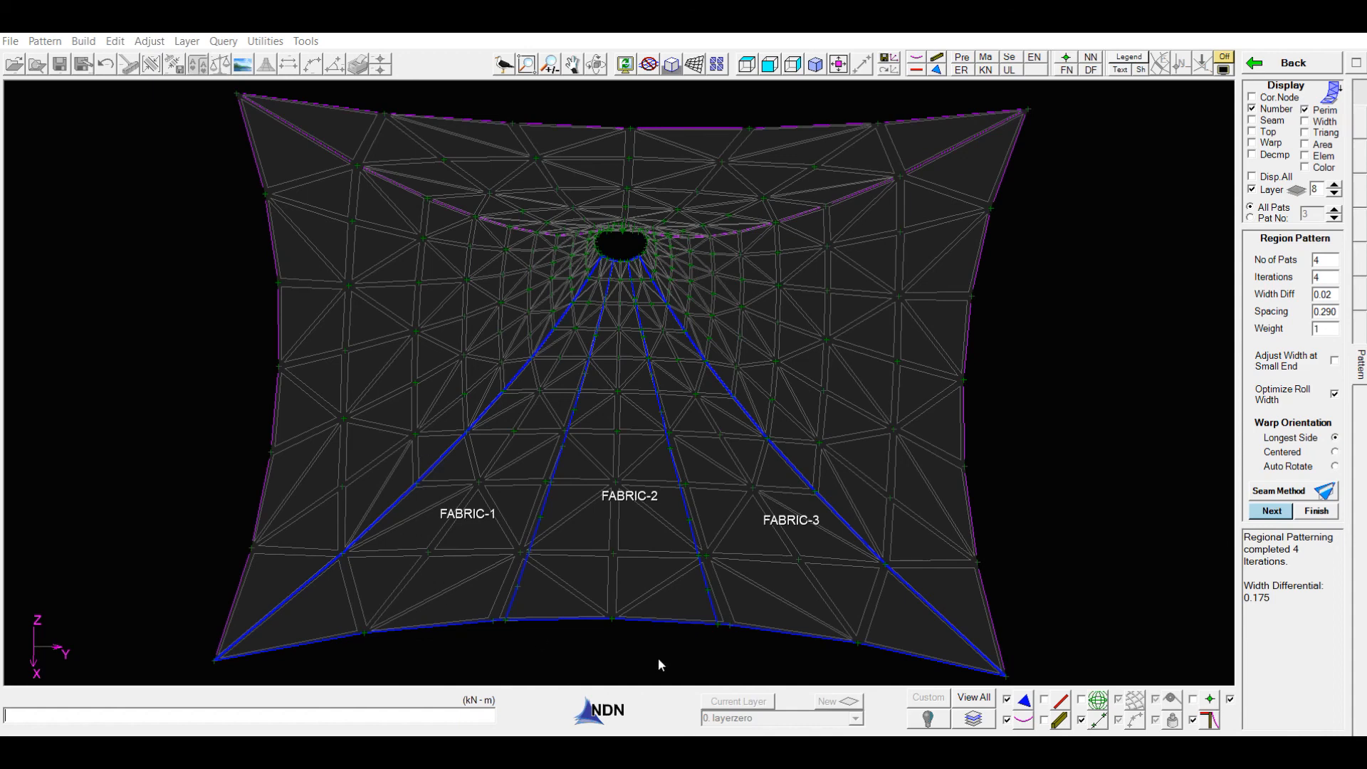
{"action": "left_click", "coordinate": [1312, 511]}
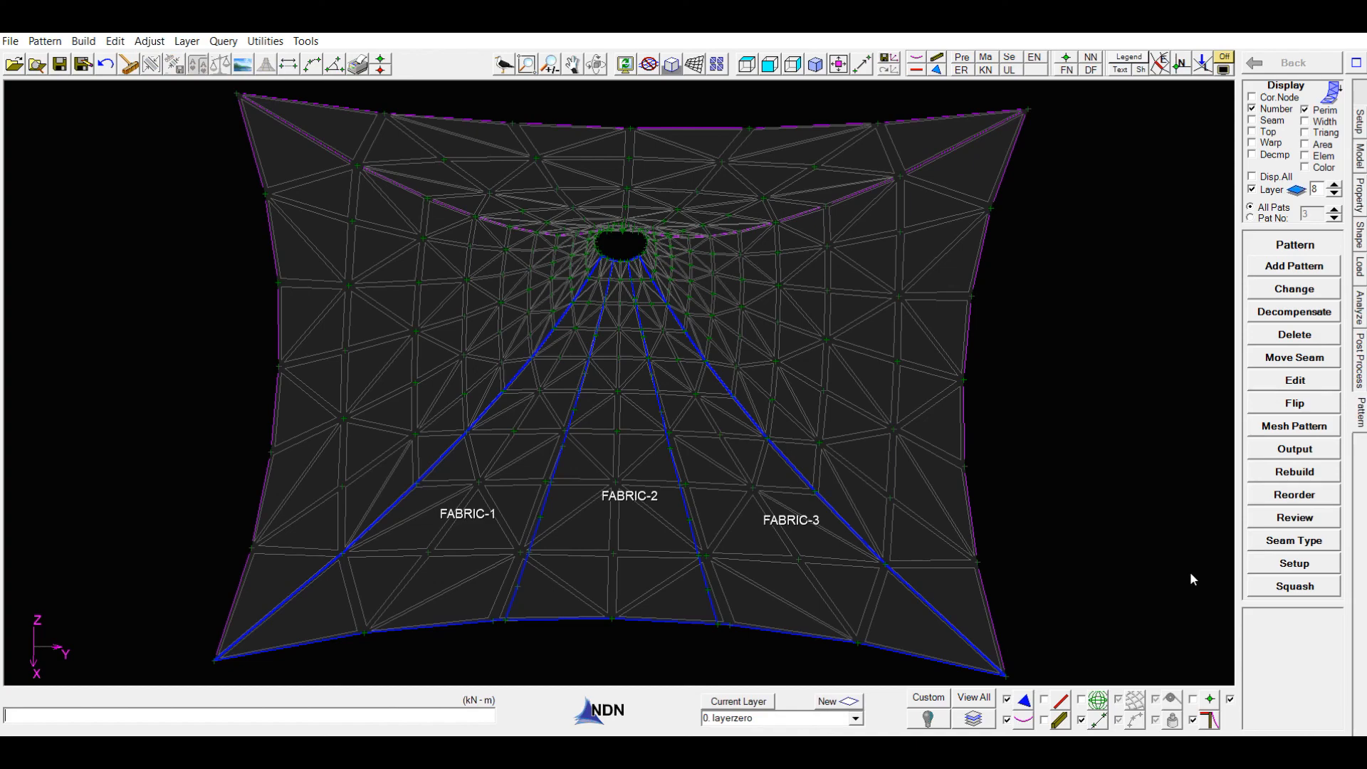
- Review the generated fabric patterns in the triangulated exploded assembly, and return to the full model
{"action": "left_click", "coordinate": [1275, 523]}
{"action": "middle_click_drag", "start_coordinate": [921, 616], "coordinate": [888, 613]}
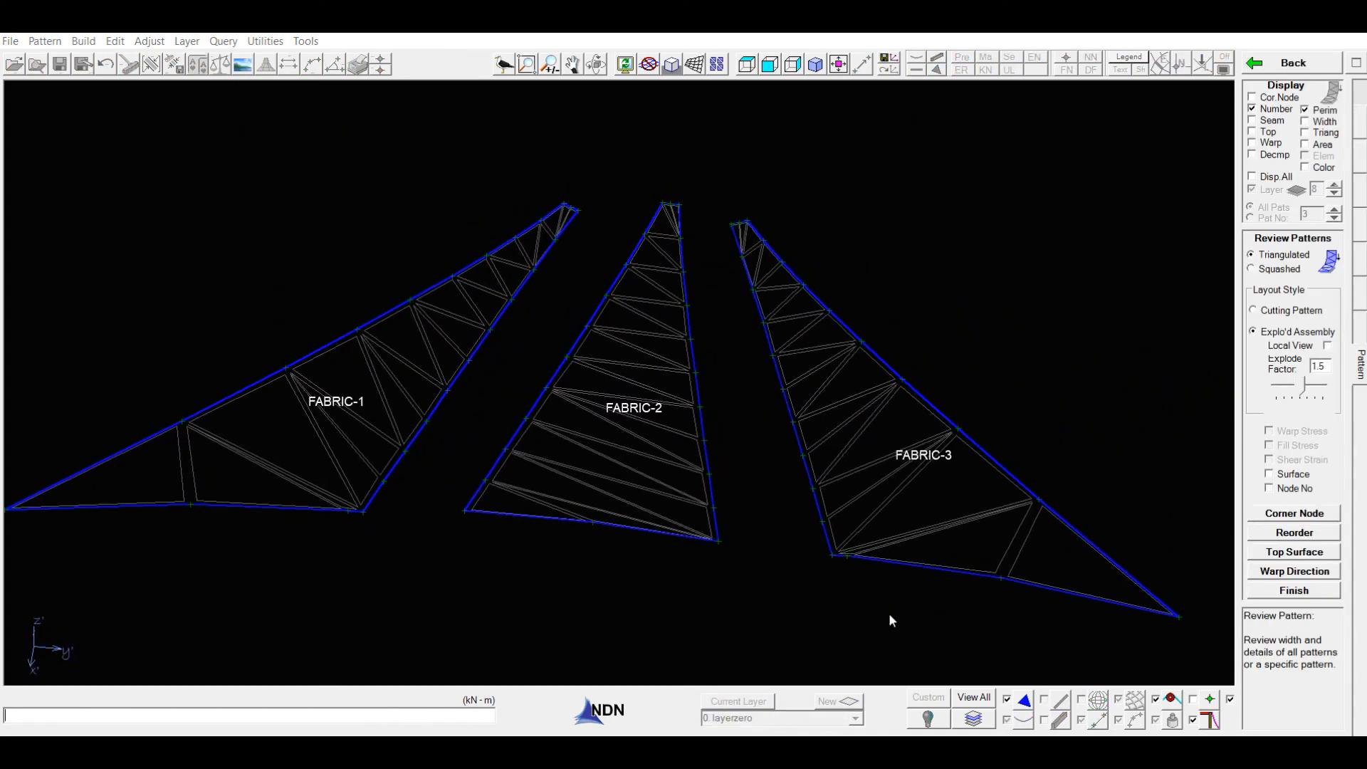
{"action": "left_click", "coordinate": [1294, 68]}
{"action": "middle_click_drag", "start_coordinate": [1074, 514], "coordinate": [1068, 442]}
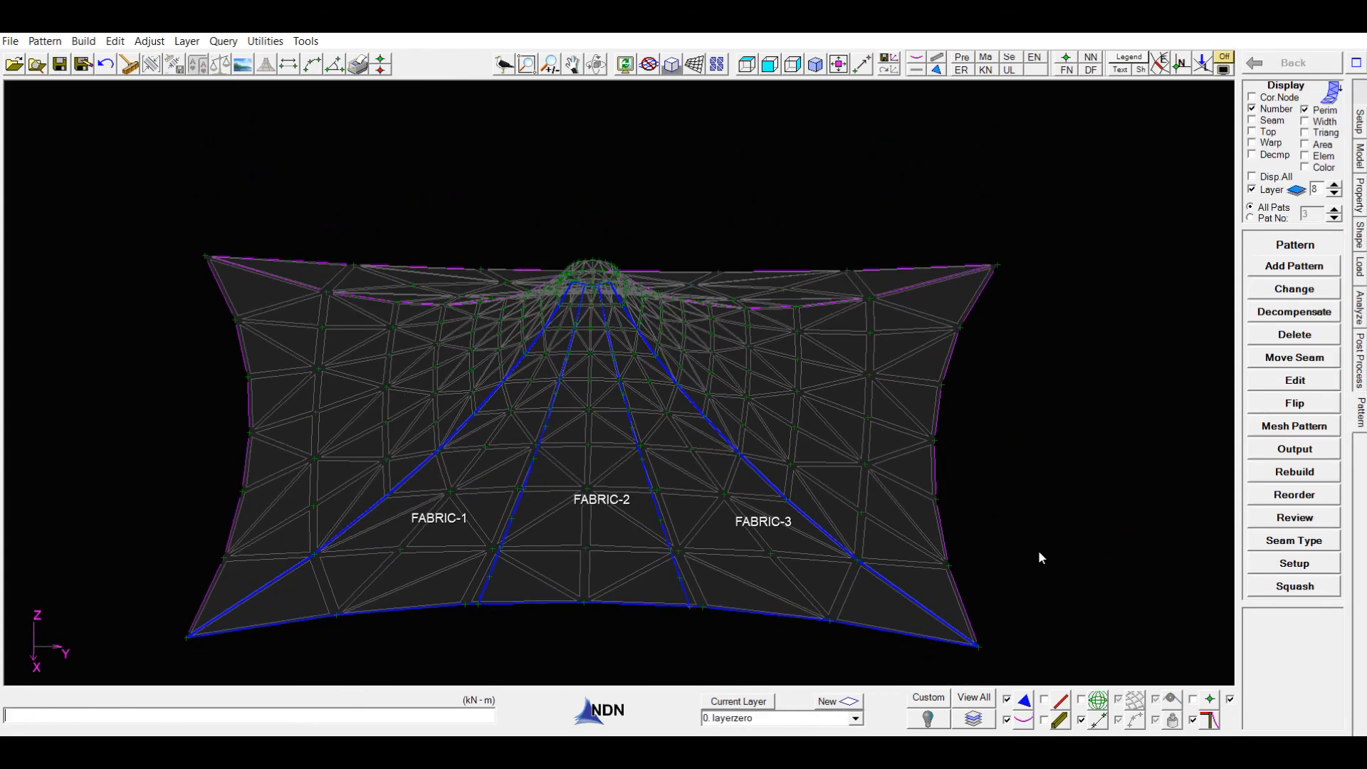